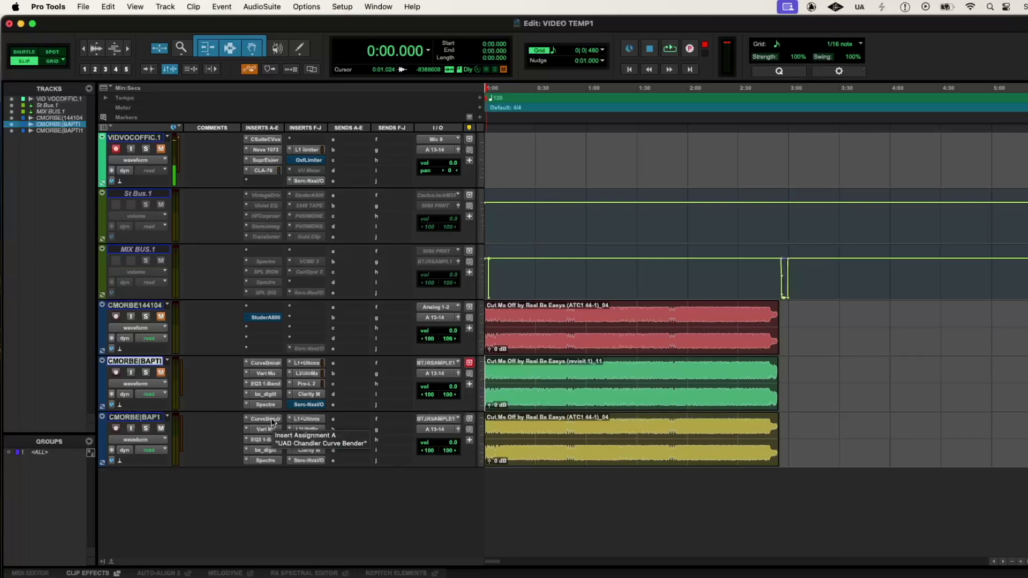
# Examine the Chandler Curve Bender settings on the yellow CMORBE track and close the plug-in.
pyautogui.click(270, 418)
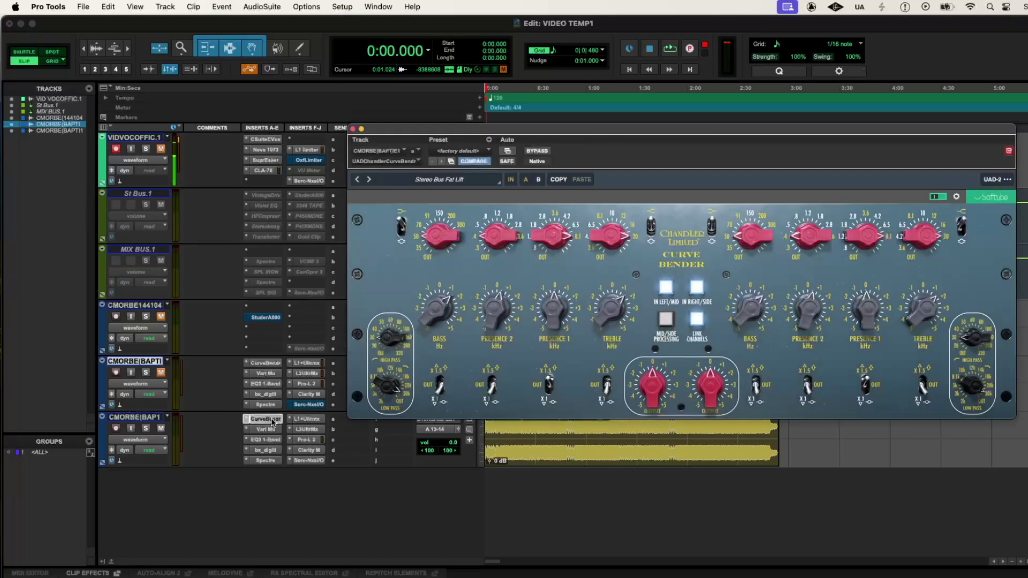
pyautogui.moveTo(537, 129); pyautogui.dragTo(185, 73)
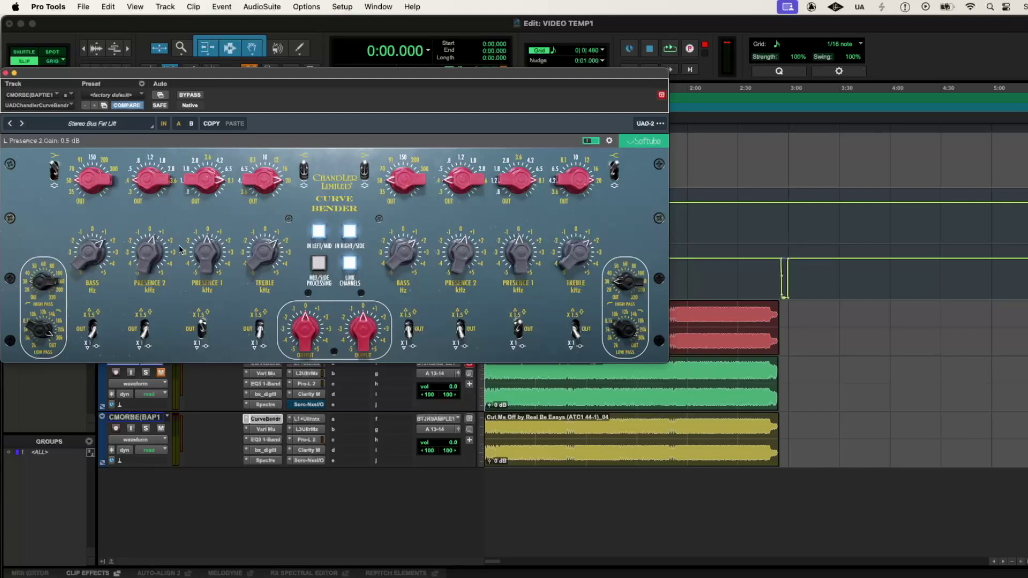
pyautogui.press('super+w')
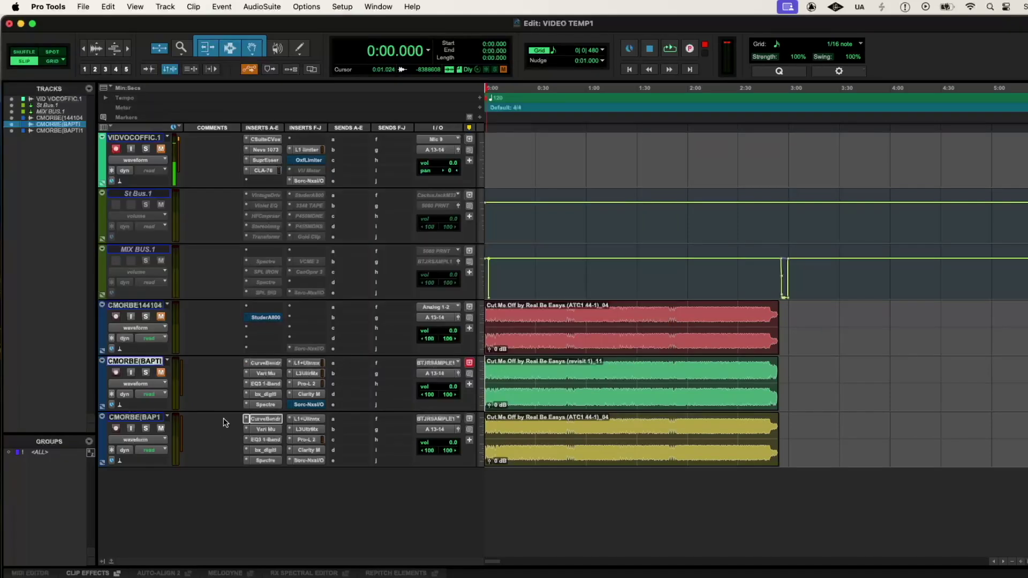
# Examine the Manley Variable Mu compressor settings on the yellow CMORBE track and close the plug-in.
pyautogui.click(262, 429)
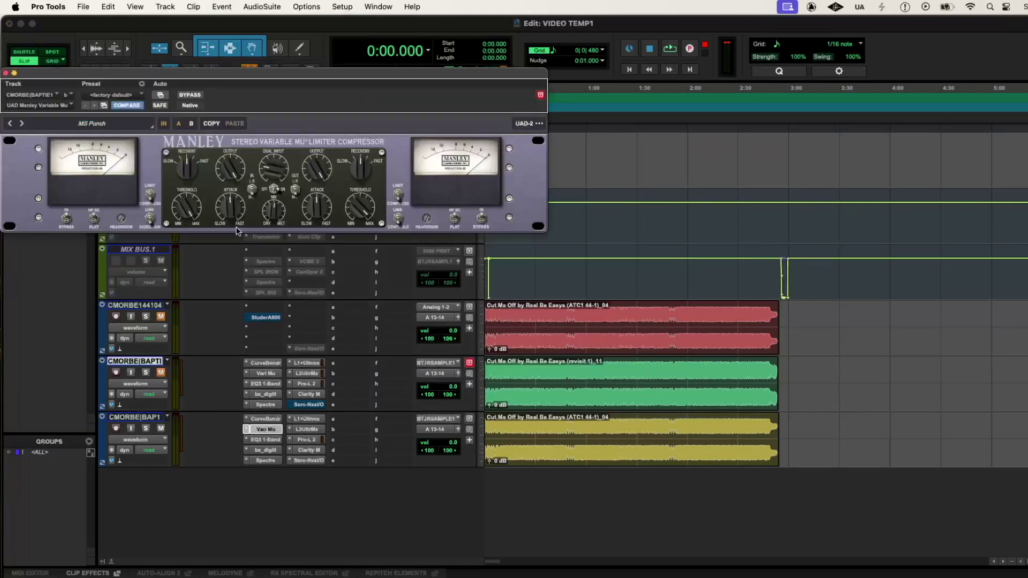
pyautogui.moveTo(249, 80); pyautogui.dragTo(254, 135)
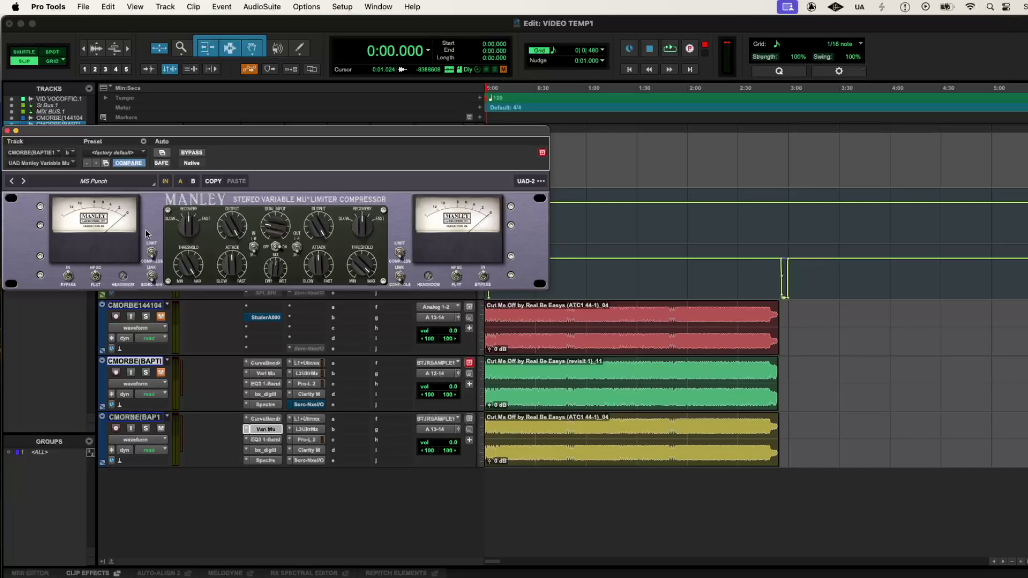
pyautogui.moveTo(59, 139); pyautogui.dragTo(58, 143)
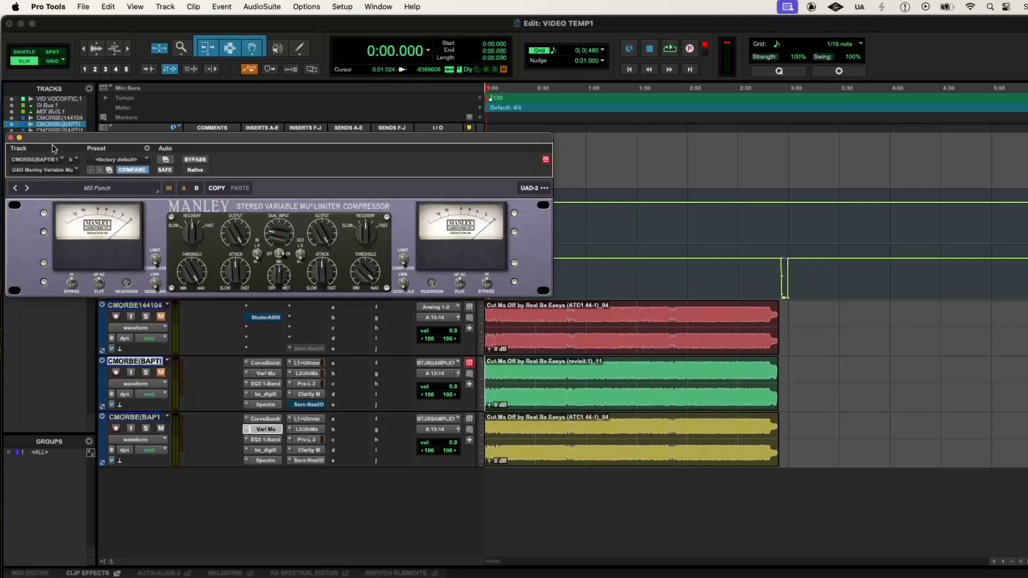
pyautogui.click(11, 137)
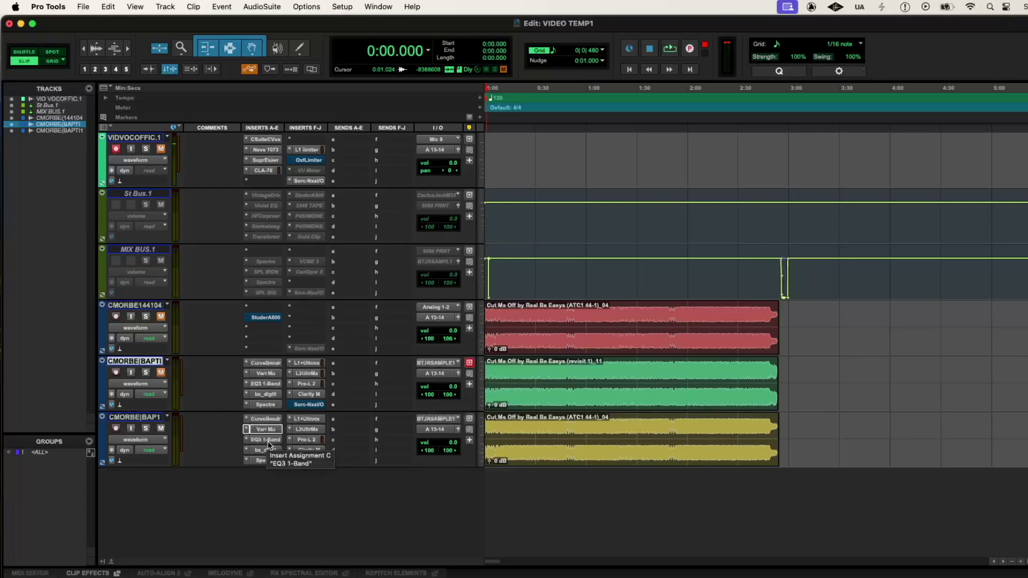
# View the bx_digital and EQ3 1-Band inserts on the yellow CMORBE track.
pyautogui.click(261, 450)
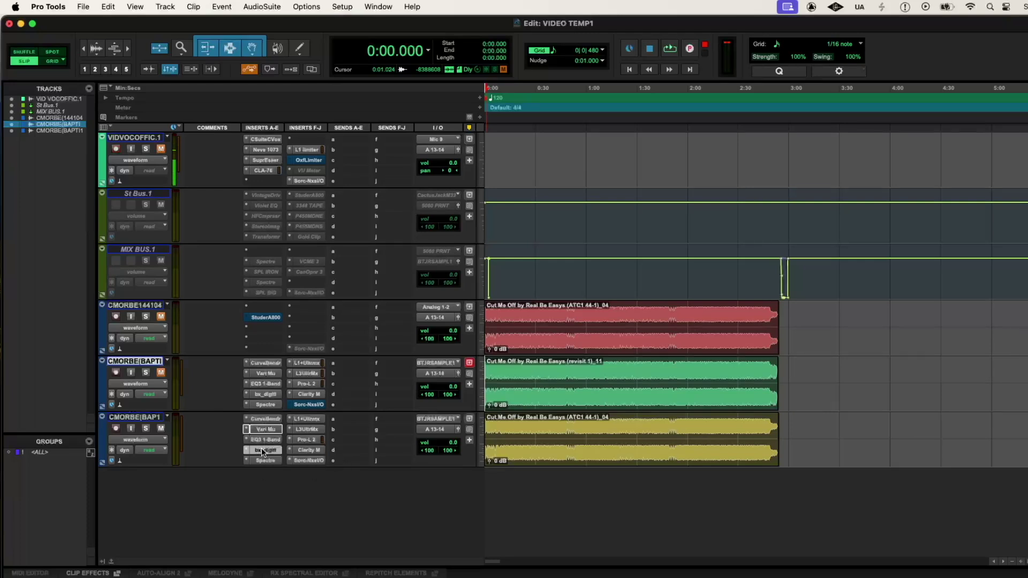
pyautogui.moveTo(129, 138); pyautogui.dragTo(425, 150)
pyautogui.click(265, 439)
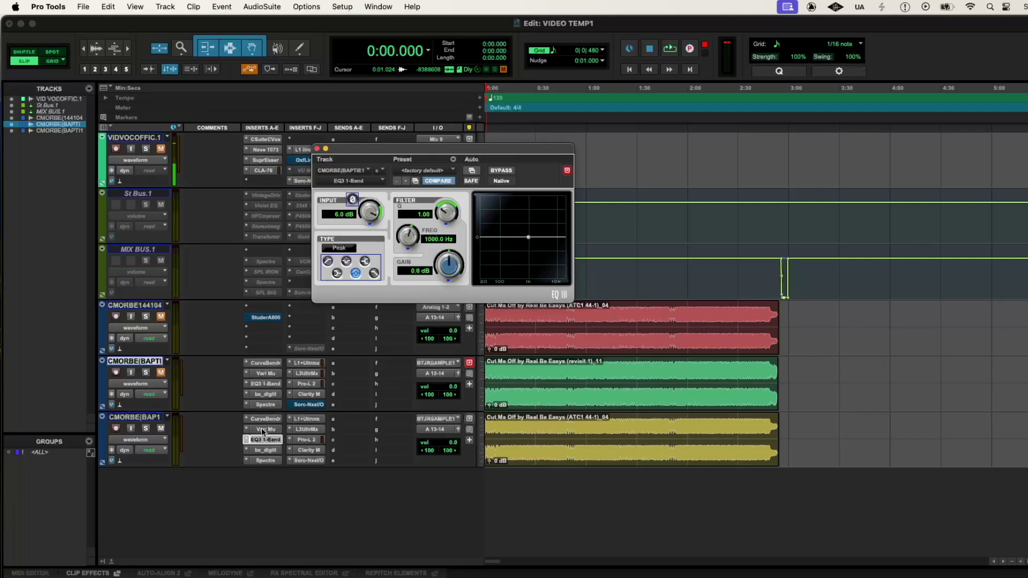
# Bypass the yellow track's inserts from bx_digital through Clarity M and move playback to about 0:07.850.
pyautogui.keyDown('shift'); pyautogui.keyDown('super'); pyautogui.click(259, 421); pyautogui.keyUp('super'); pyautogui.keyUp('shift')
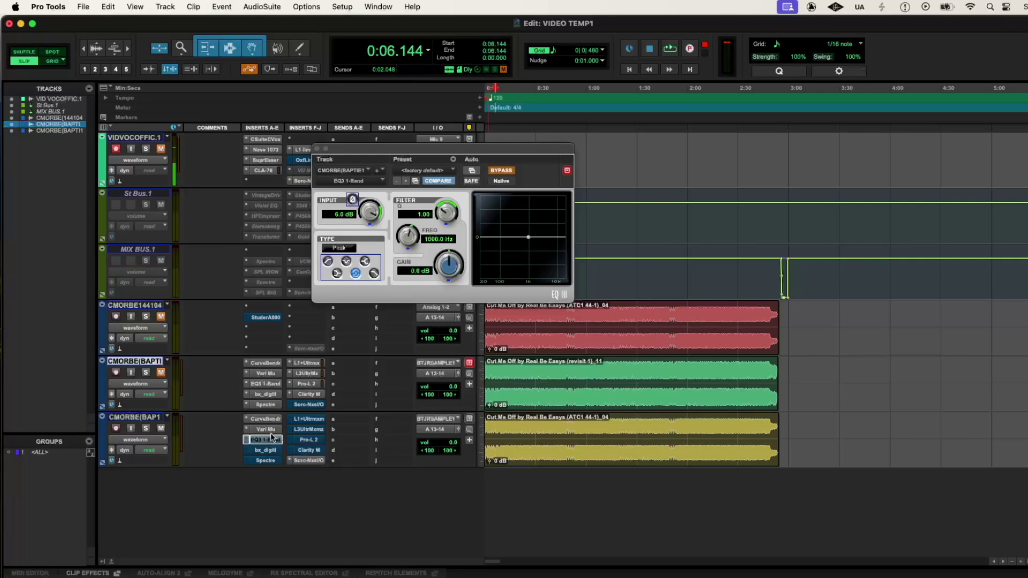
pyautogui.click(316, 149)
pyautogui.click(500, 102)
pyautogui.click(265, 429)
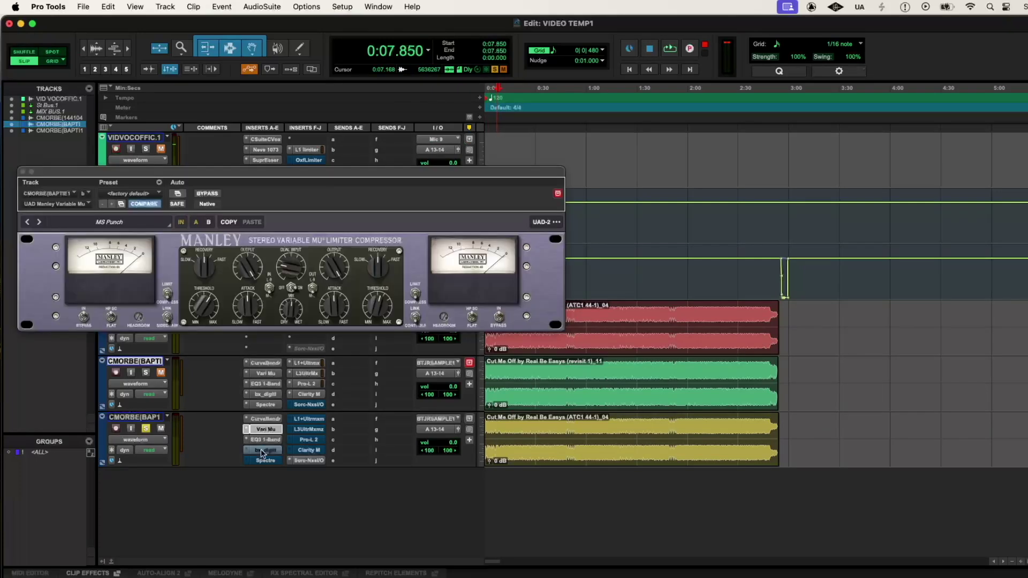
# Review the bx_digital V3 equalizer on the yellow track, adjust its mono-section Bass Shift and close the plug-in.
pyautogui.click(262, 450)
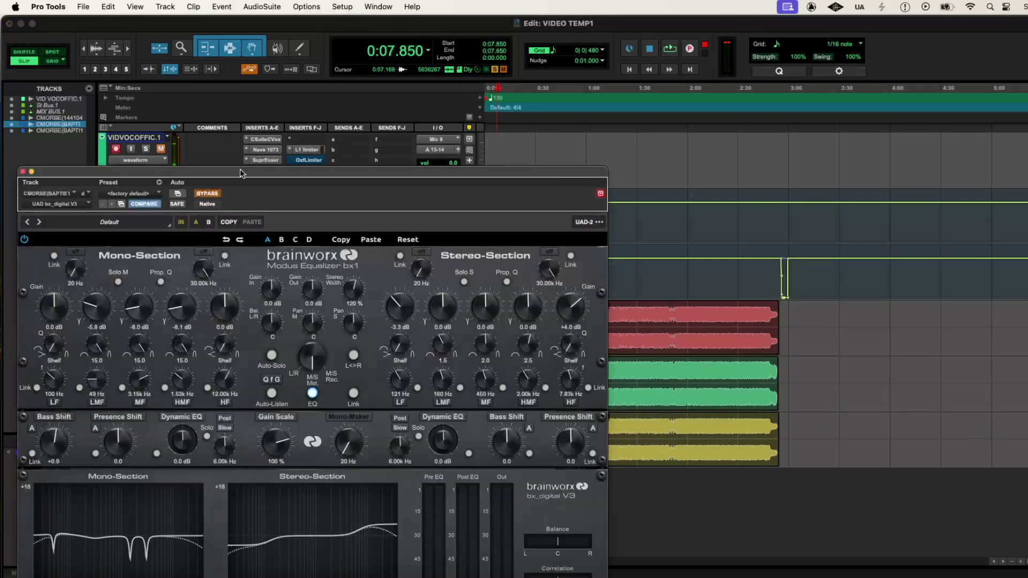
pyautogui.moveTo(240, 172); pyautogui.dragTo(218, 71)
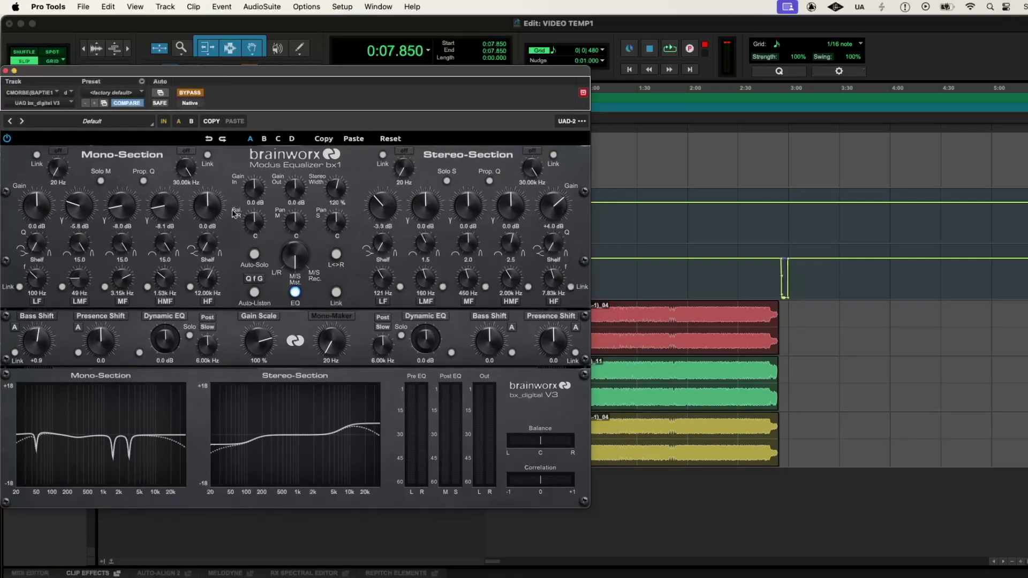
pyautogui.moveTo(201, 85); pyautogui.dragTo(207, 89)
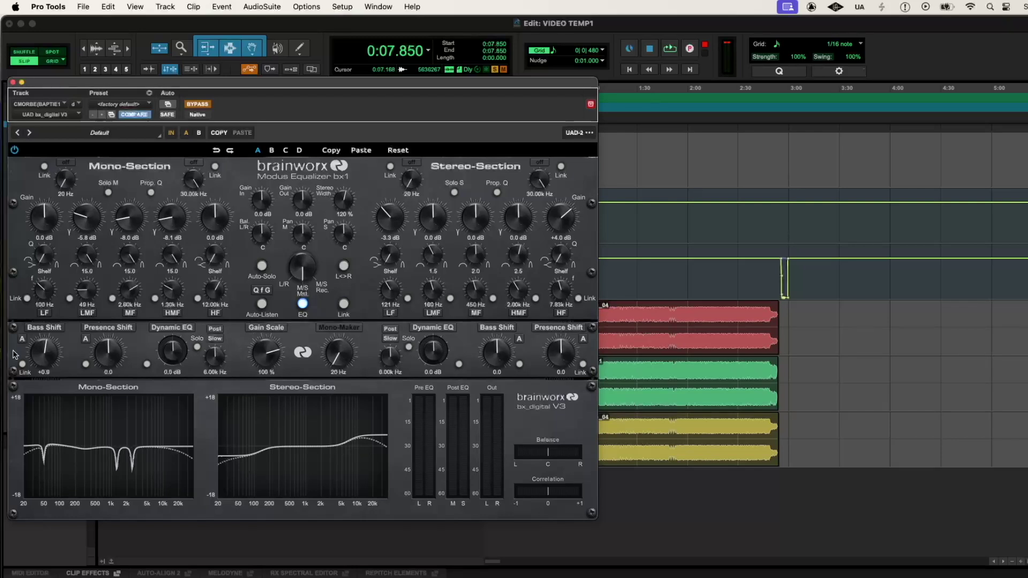
pyautogui.moveTo(48, 349); pyautogui.dragTo(44, 344)
pyautogui.click(13, 83)
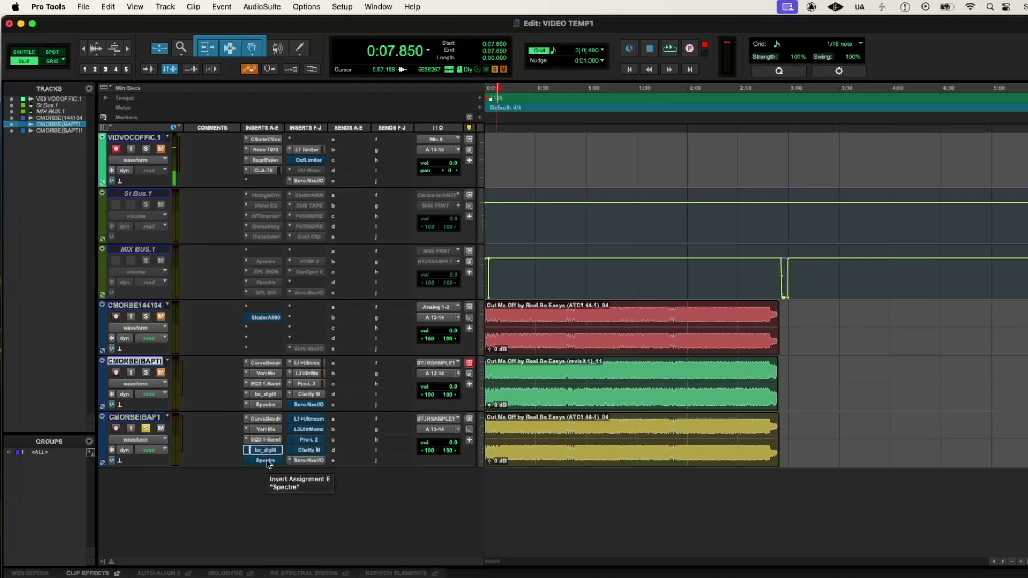
# In the yellow track's Spectre insert, set the Diode bell to 6.91 kHz and the Tape shelf to 8.46 kHz at 1.74 dB, and view the saturation types.
pyautogui.click(266, 461)
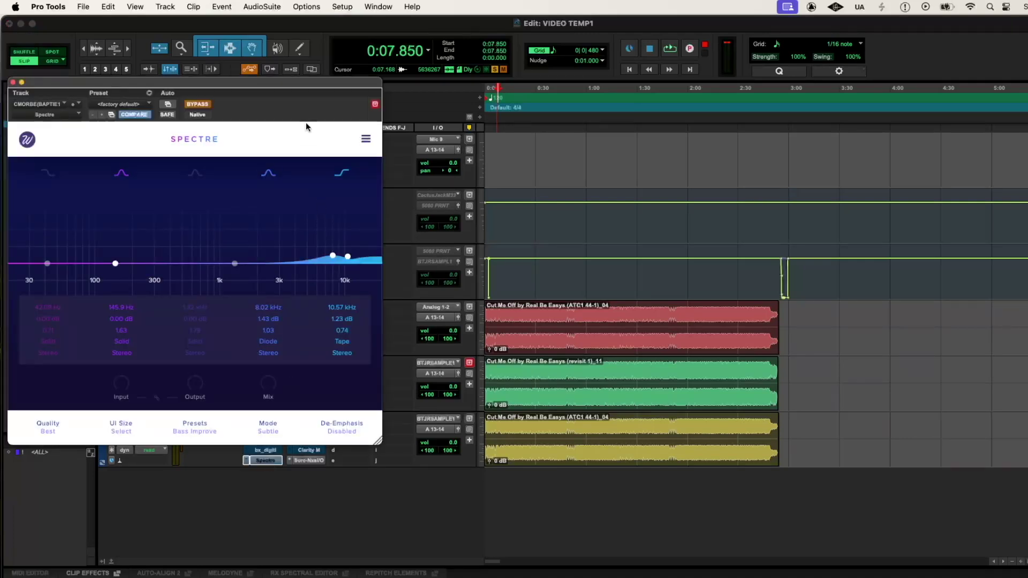
pyautogui.moveTo(296, 82); pyautogui.dragTo(297, 101)
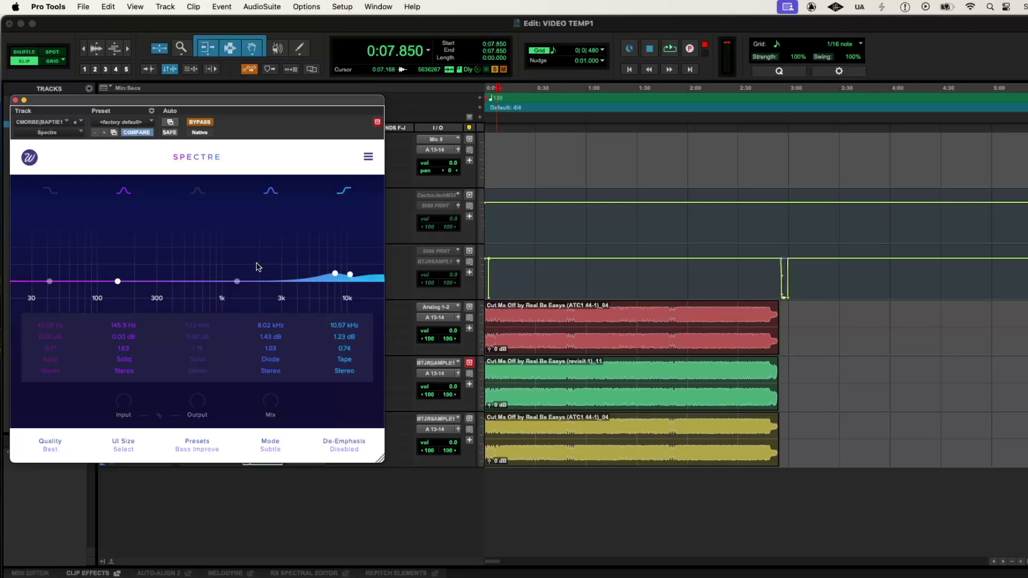
pyautogui.moveTo(335, 273); pyautogui.dragTo(327, 273)
pyautogui.moveTo(351, 275)
pyautogui.mouseDown()
pyautogui.moveTo(326, 269)
pyautogui.moveTo(338, 273)
pyautogui.mouseUp()
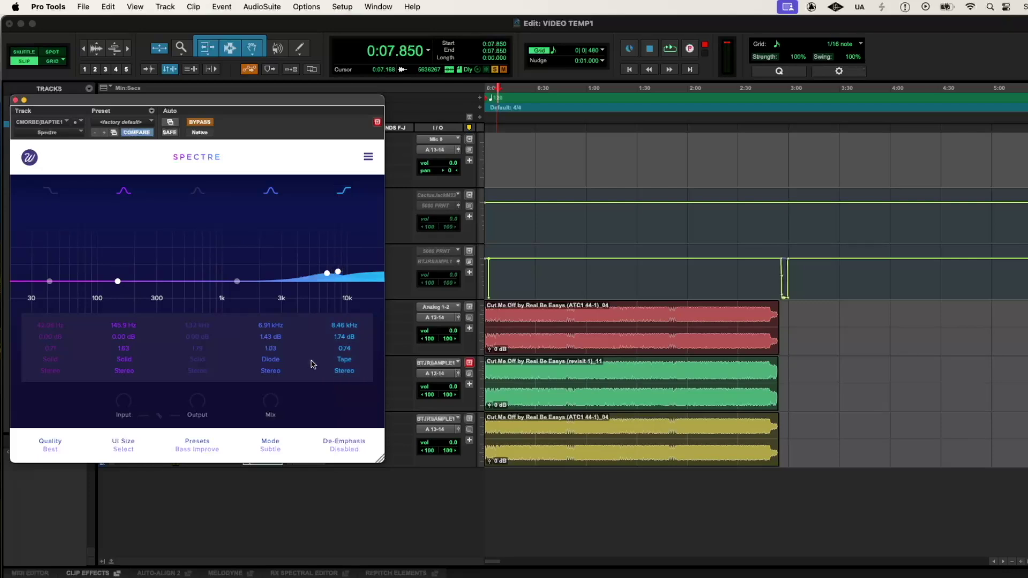
pyautogui.click(280, 360)
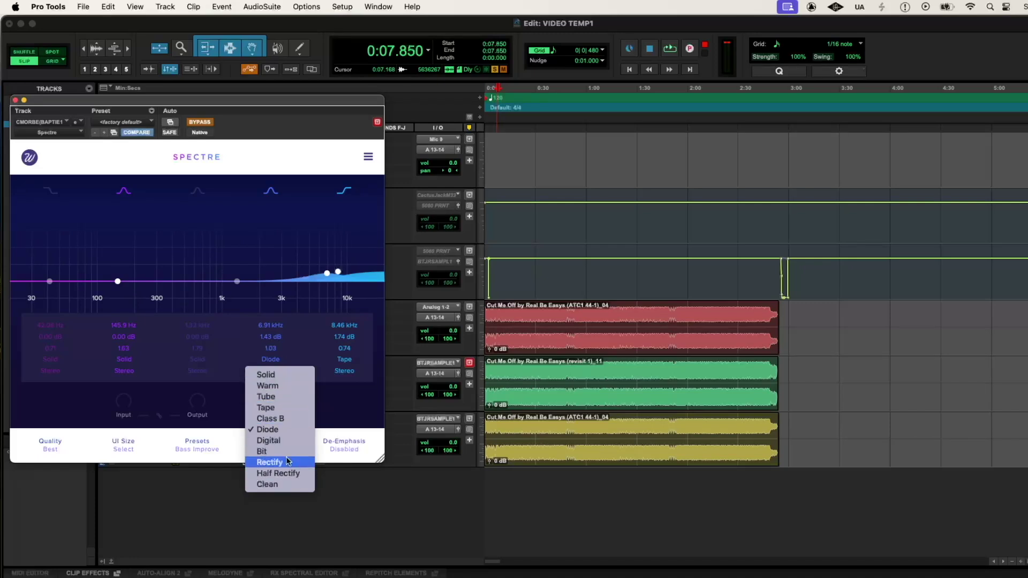
pyautogui.click(294, 513)
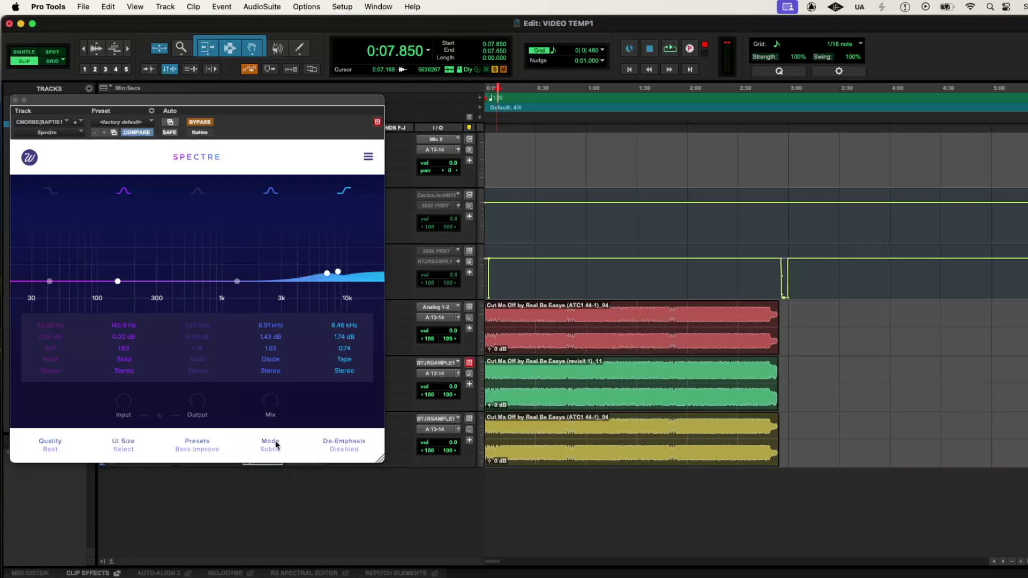
# Move Spectre's Diode bell onto the Tape shelf point at about 8.73 kHz and 1.33 dB.
pyautogui.moveTo(327, 273)
pyautogui.mouseDown()
pyautogui.moveTo(311, 259)
pyautogui.moveTo(300, 281)
pyautogui.moveTo(307, 289)
pyautogui.moveTo(338, 272)
pyautogui.mouseUp()
pyautogui.click(338, 272)
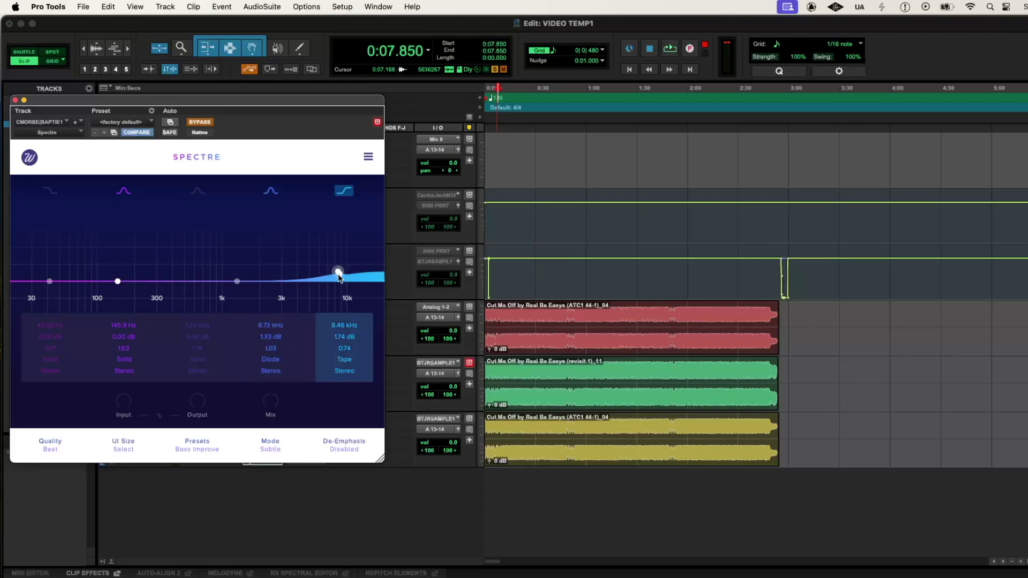
pyautogui.click(339, 273)
pyautogui.click(339, 273)
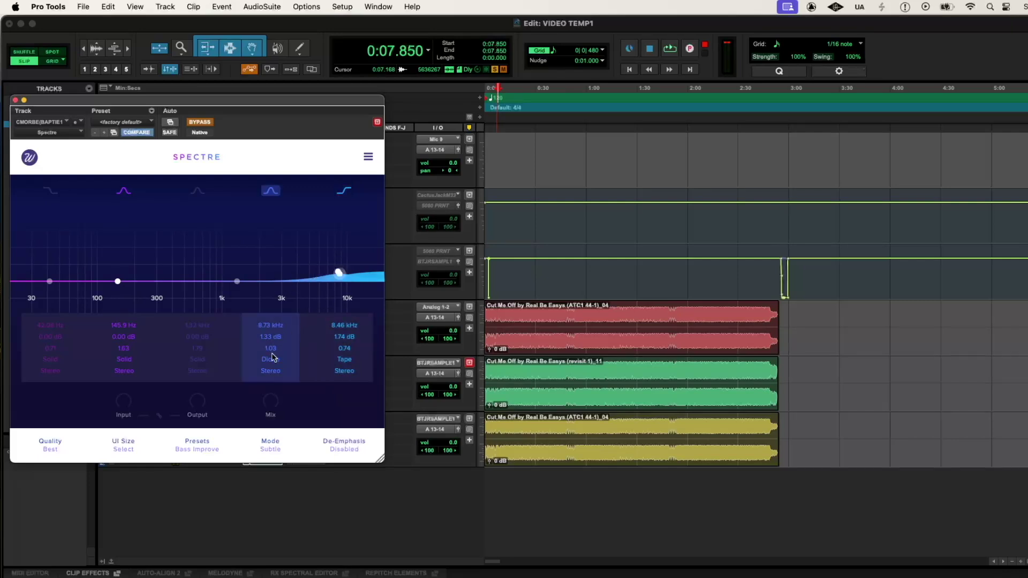
# Set Spectre's Tape shelf to 6.41 kHz at 1.74 dB and the Diode bell to 10.24 kHz at 1.43 dB with Q 1.18.
pyautogui.moveTo(338, 273); pyautogui.dragTo(321, 271)
pyautogui.moveTo(287, 325); pyautogui.dragTo(276, 346)
pyautogui.moveTo(339, 275)
pyautogui.mouseDown()
pyautogui.moveTo(360, 281)
pyautogui.moveTo(348, 273)
pyautogui.mouseUp()
pyautogui.moveTo(206, 125); pyautogui.dragTo(207, 157)
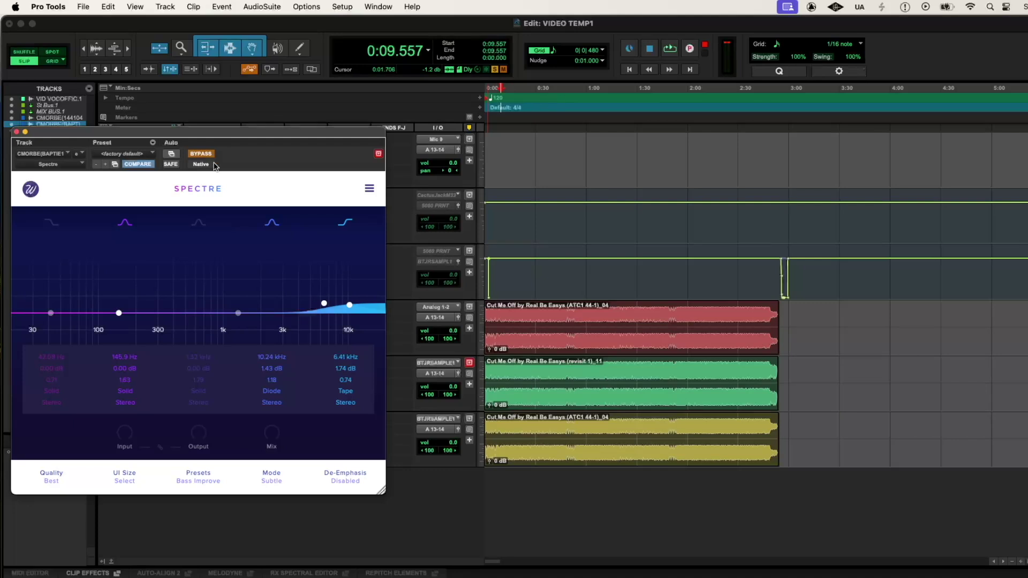
# Audition the song briefly from later positions, up to about 0:34.474.
pyautogui.click(524, 106)
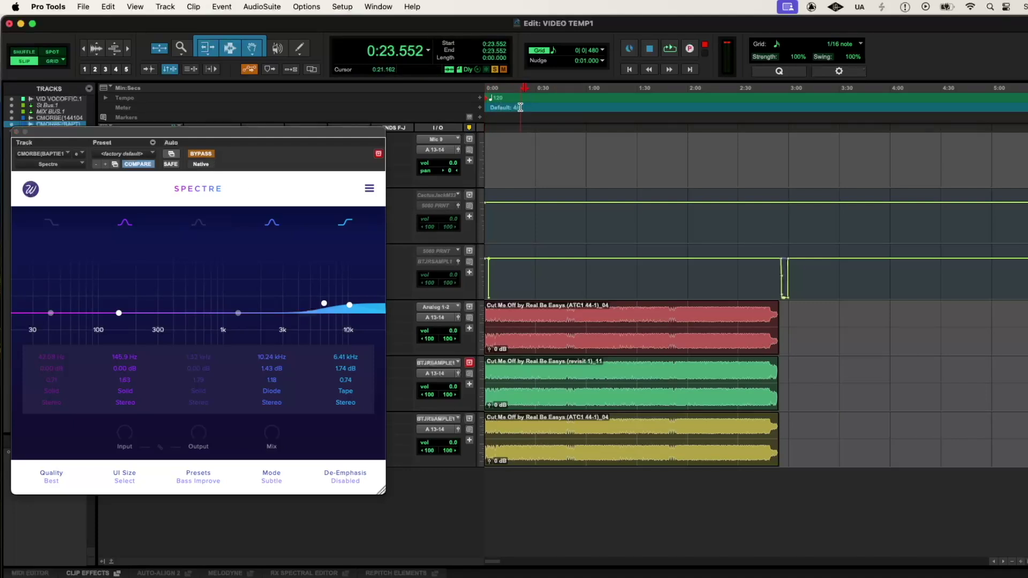
pyautogui.click(535, 106)
pyautogui.press('space')
pyautogui.press('space')
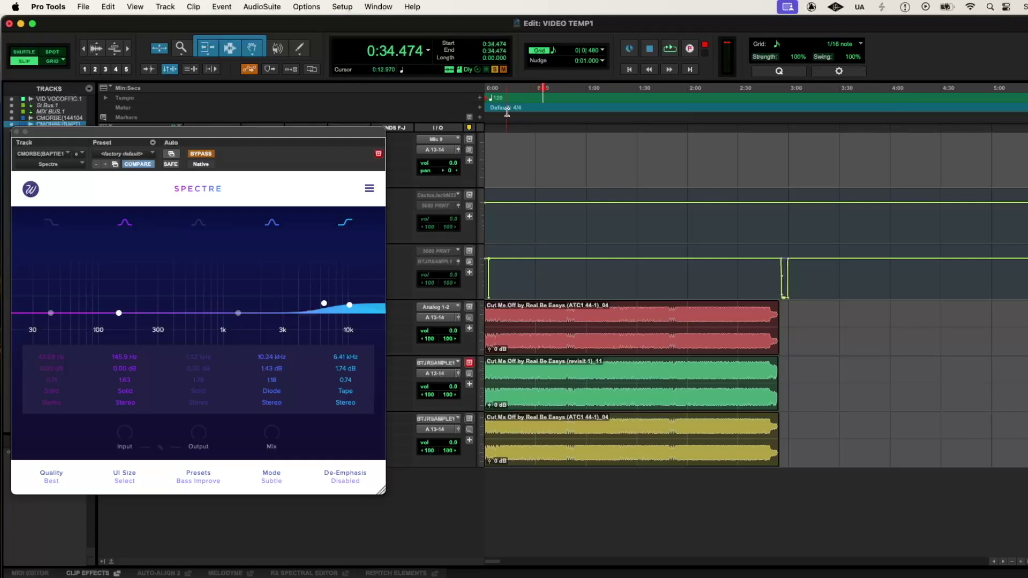
# Take Spectre out of bypass, set its high shelf to Diode at 5.59 kHz, 1.13 dB, Q 1.27, and the bell's gain to 0.00 dB.
pyautogui.moveTo(224, 134); pyautogui.dragTo(221, 132)
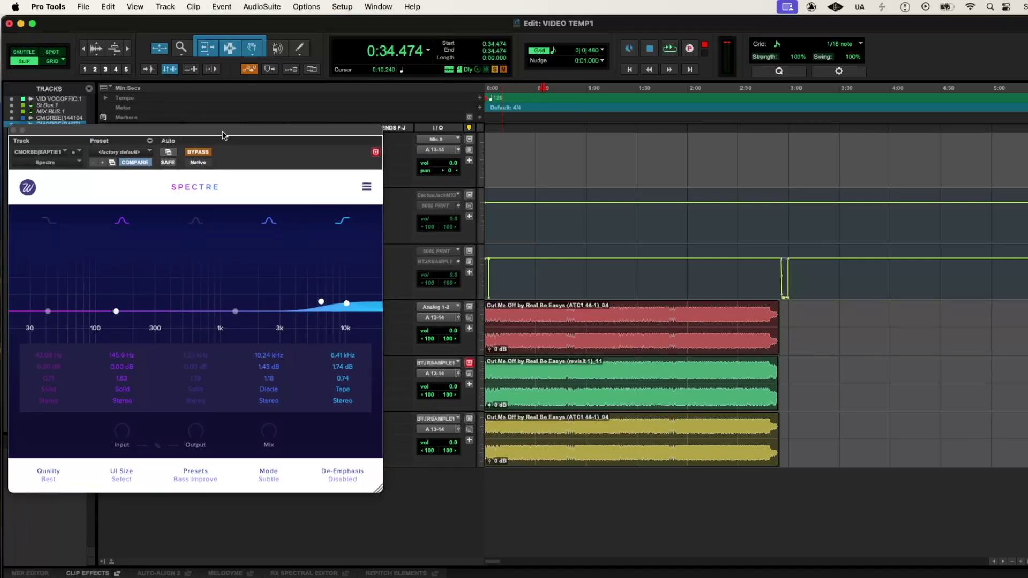
pyautogui.moveTo(322, 303); pyautogui.dragTo(316, 307)
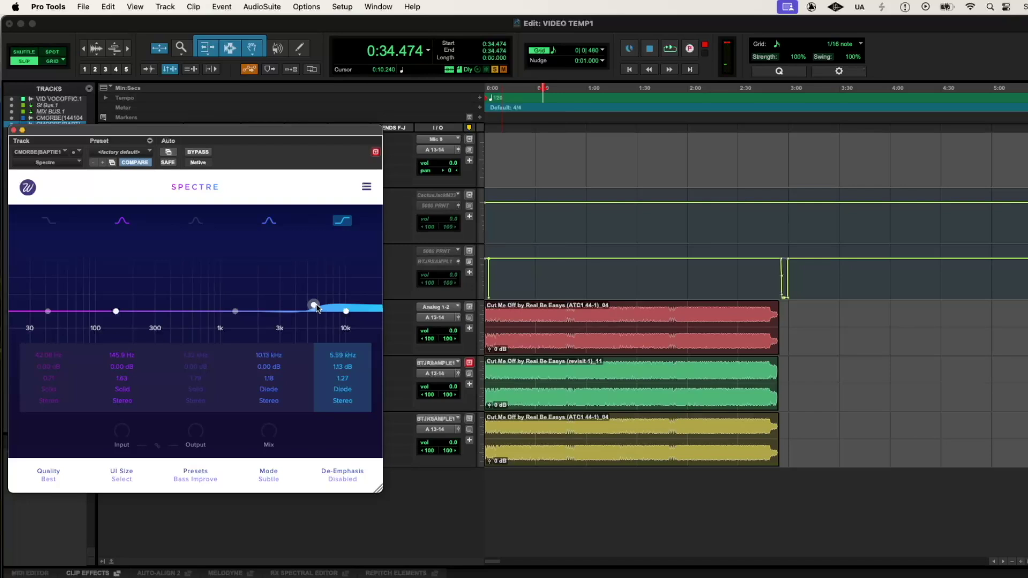
# Move playback to 1:04.853, and close Spectre after a slight adjustment of its high shelf.
pyautogui.click(565, 103)
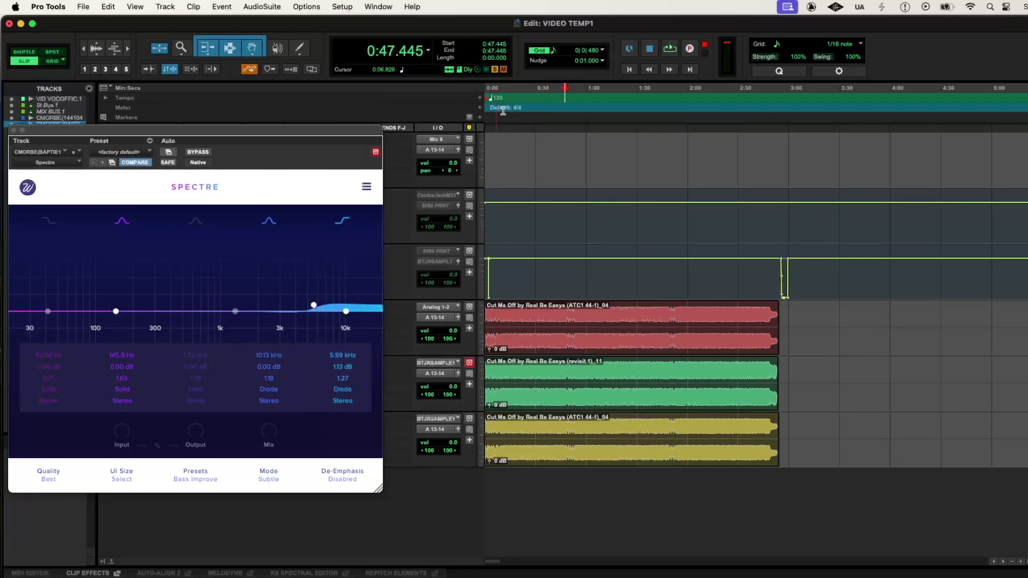
pyautogui.click(559, 99)
pyautogui.click(595, 100)
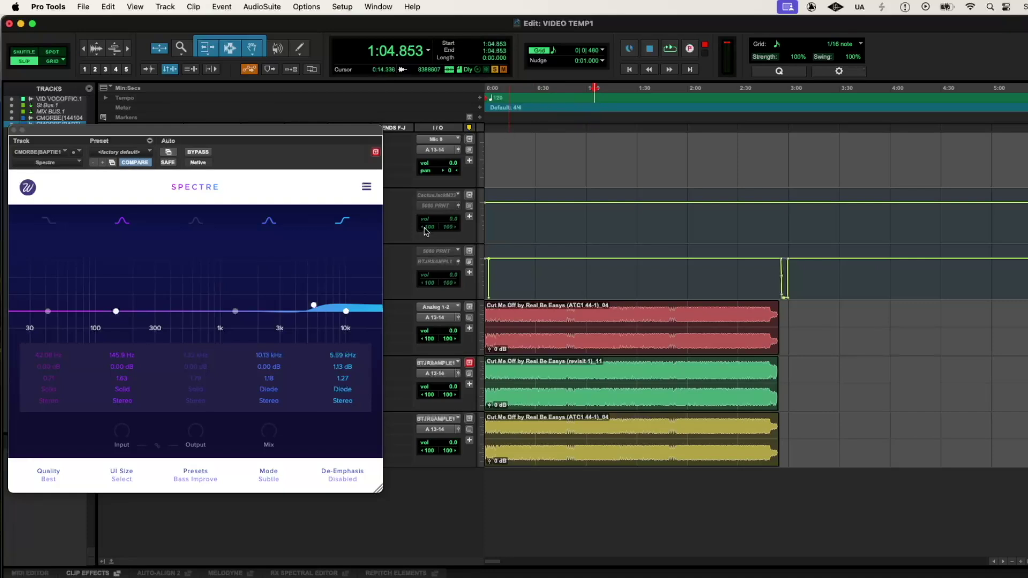
pyautogui.moveTo(314, 304); pyautogui.dragTo(318, 307)
pyautogui.press('super+w')
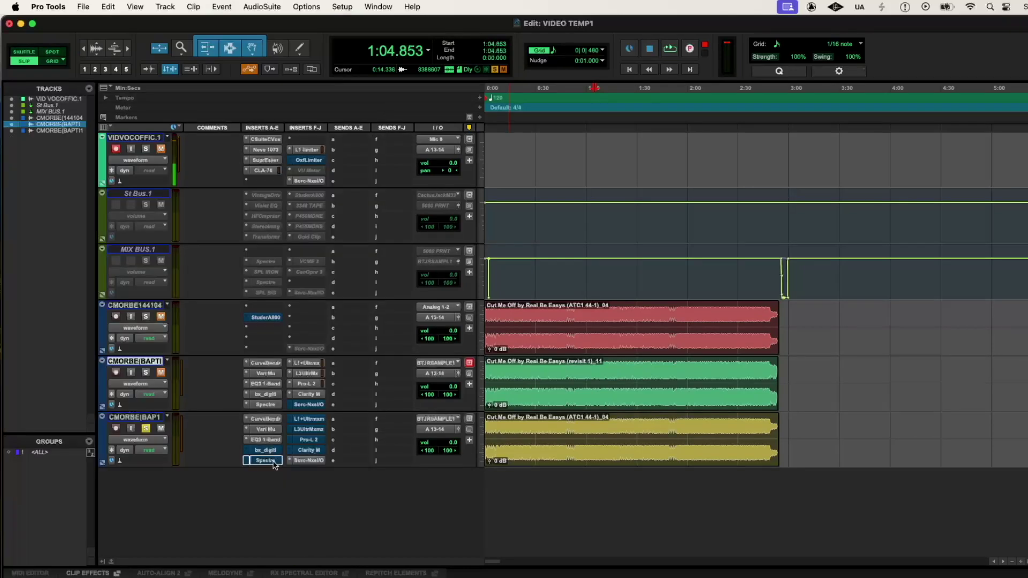
# Insert Saturation Knob (stereo) below the Studer A800 on the CMORBE144104 track and set its saturation type to Keep High.
pyautogui.click(261, 322)
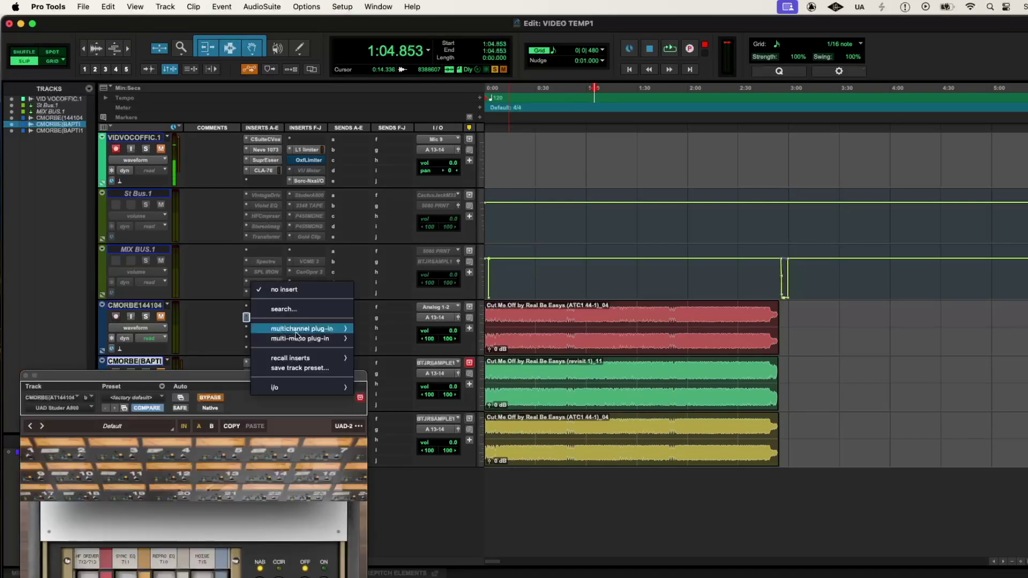
pyautogui.click(298, 314)
pyautogui.write('satur')
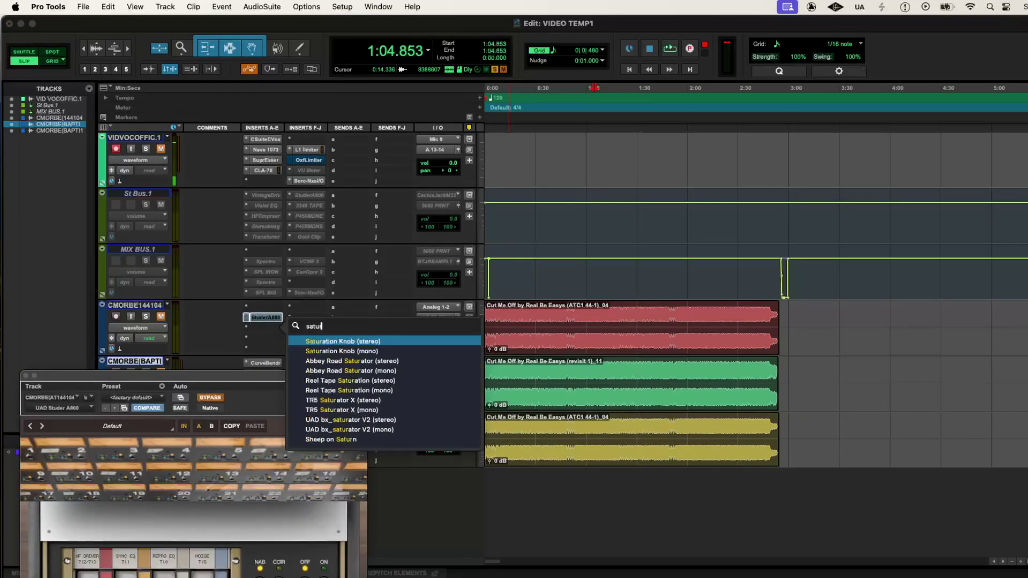
pyautogui.click(334, 343)
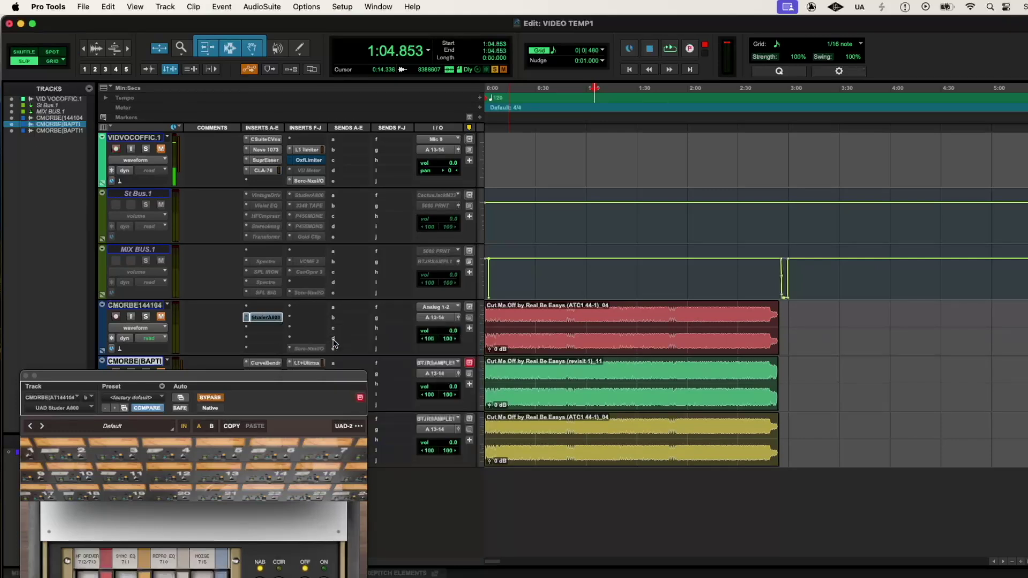
pyautogui.moveTo(256, 81); pyautogui.dragTo(246, 70)
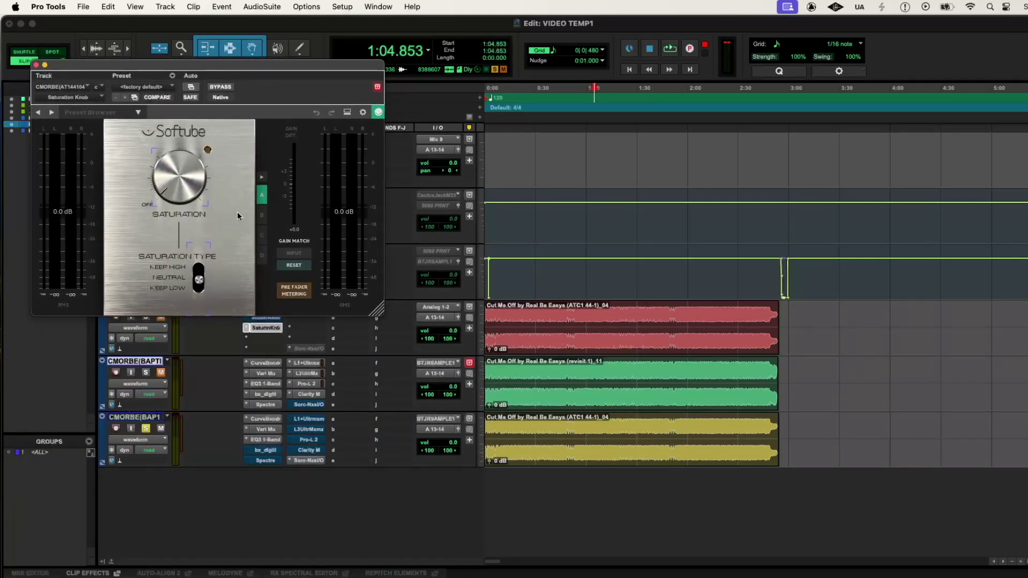
pyautogui.moveTo(198, 279); pyautogui.dragTo(191, 247)
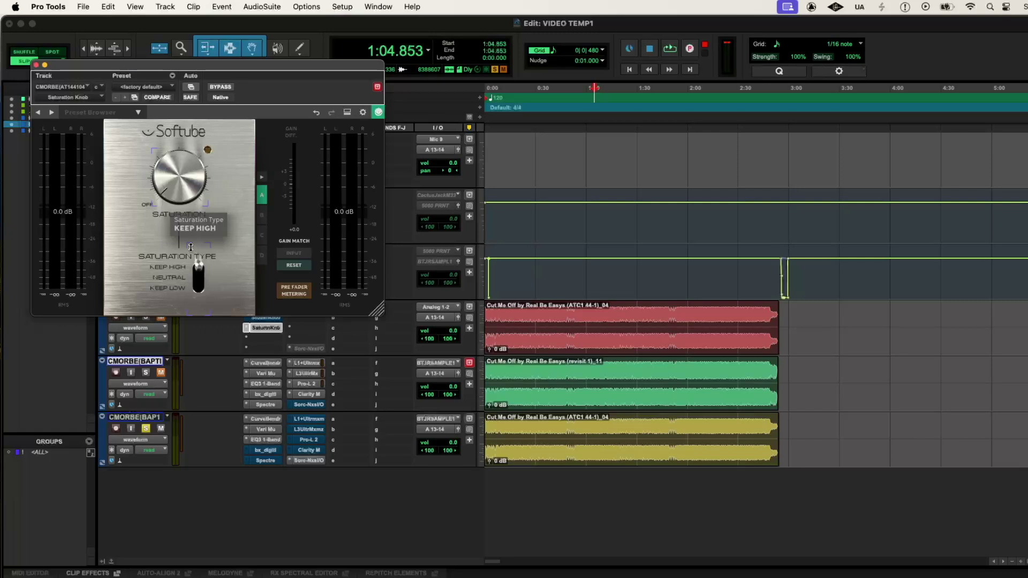
# Turn up the Saturation Knob's saturation amount, try its Neutral saturation type, and set the type to Keep Low.
pyautogui.moveTo(189, 196); pyautogui.dragTo(175, 145)
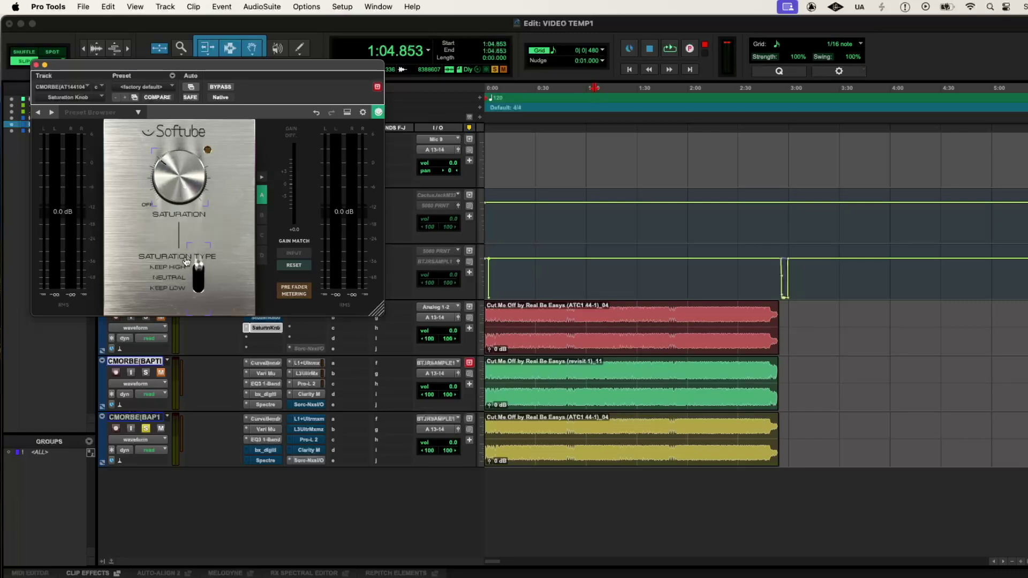
pyautogui.moveTo(198, 266); pyautogui.dragTo(199, 276)
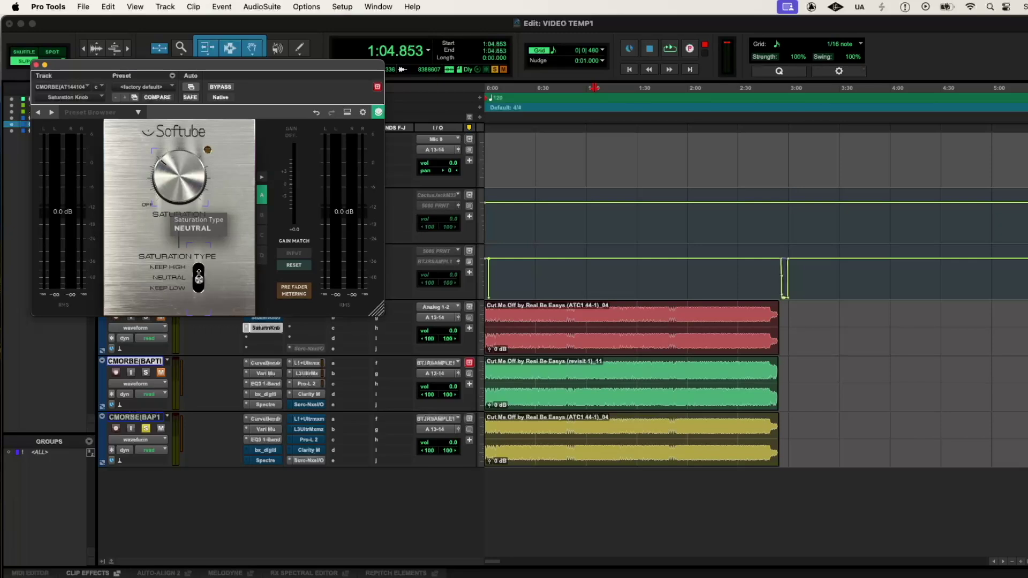
pyautogui.moveTo(172, 180)
pyautogui.moveTo(199, 279); pyautogui.dragTo(202, 294)
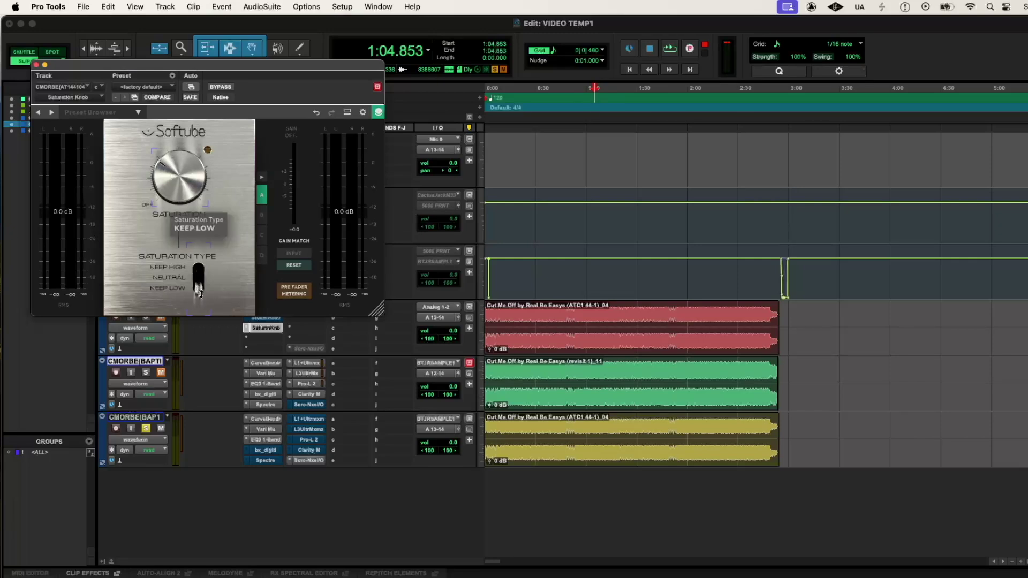
# Fine-tune the saturation amount, close Saturation Knob, and bypass its insert on the CMORBE144104 track.
pyautogui.moveTo(166, 190)
pyautogui.moveTo(177, 191)
pyautogui.mouseDown()
pyautogui.moveTo(166, 178)
pyautogui.moveTo(172, 204)
pyautogui.mouseUp()
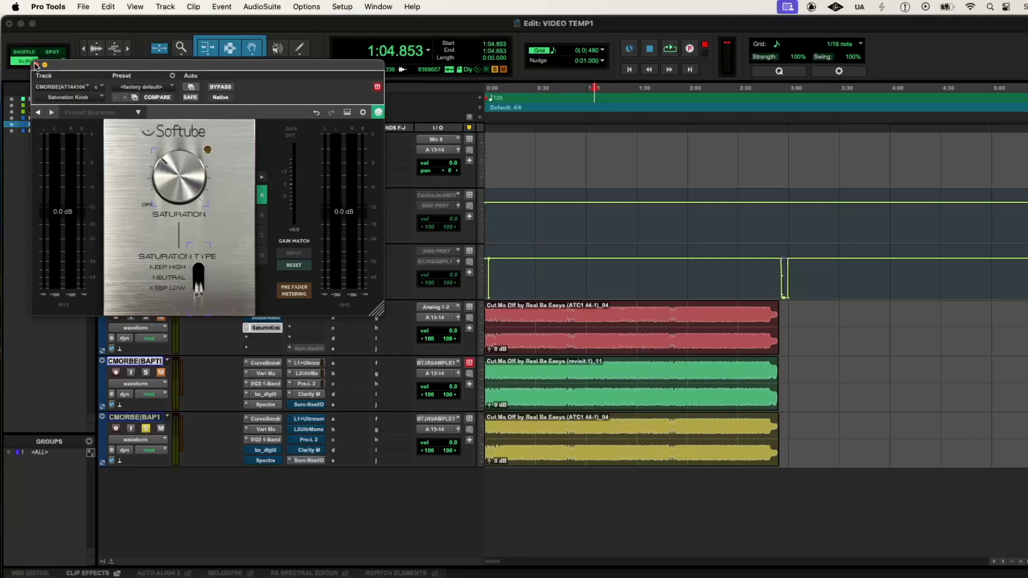
pyautogui.click(36, 65)
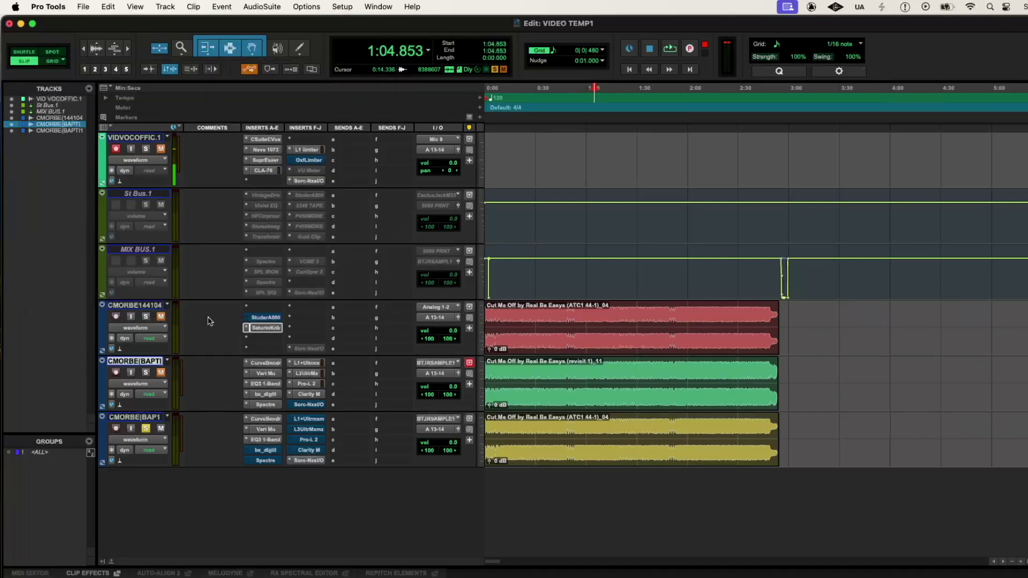
pyautogui.keyDown('super'); pyautogui.click(264, 331); pyautogui.keyUp('super')
# Review Spectre's settings on the yellow CMORBE|BAP1 track, close it, and take the insert out of bypass.
pyautogui.click(273, 460)
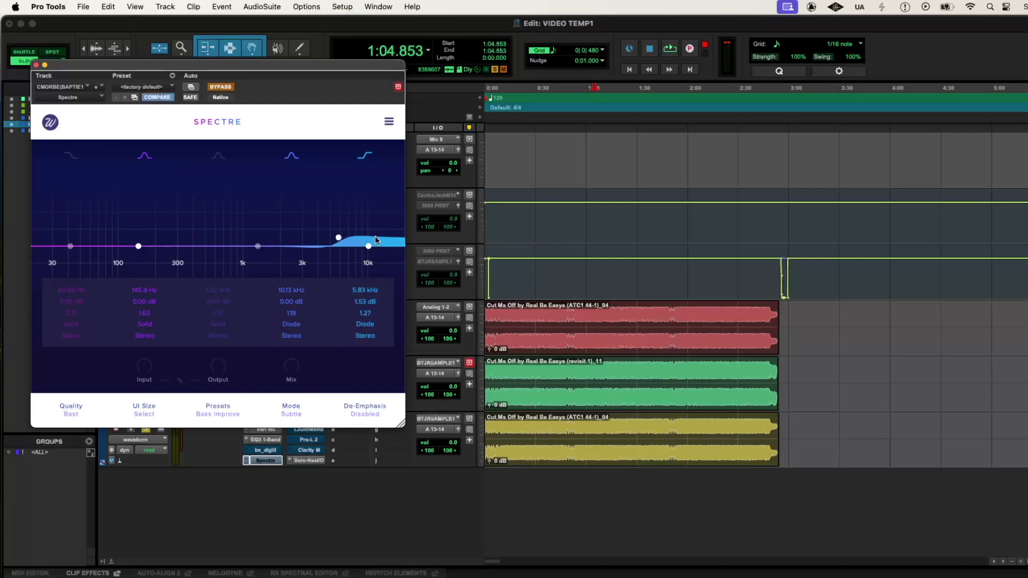
pyautogui.click(35, 65)
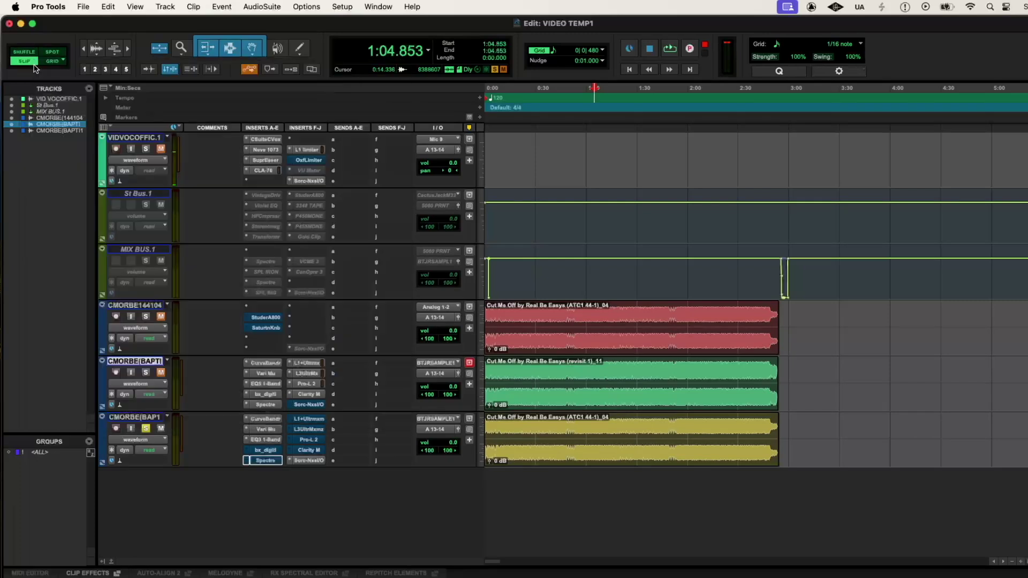
pyautogui.keyDown('super'); pyautogui.click(271, 460); pyautogui.keyUp('super')
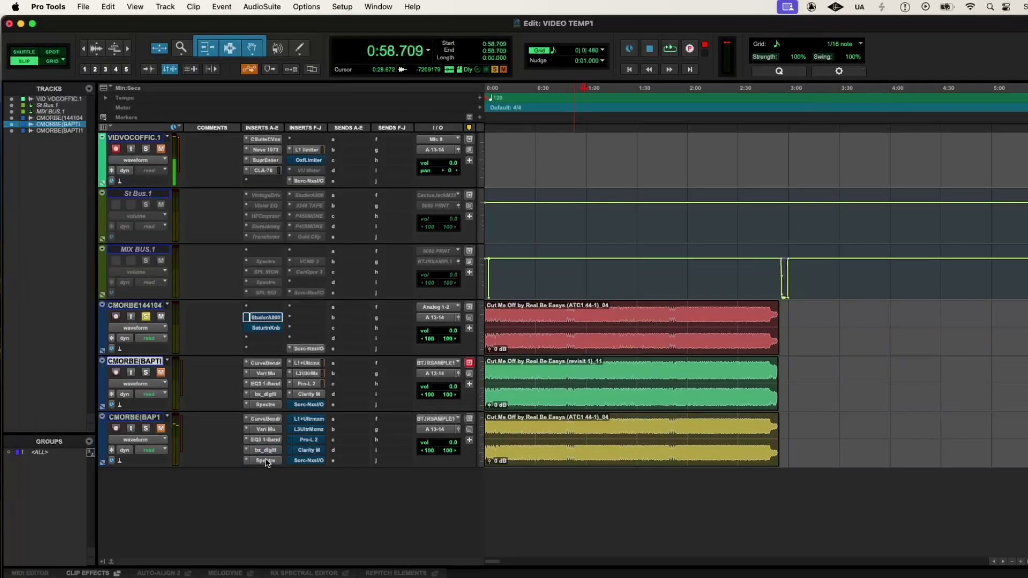
# Examine the L1+ Ultramaximizer and L3 UltraMaximizer settings on the yellow CMORBE|BAP1 track, closing each plug-in after viewing.
pyautogui.click(307, 420)
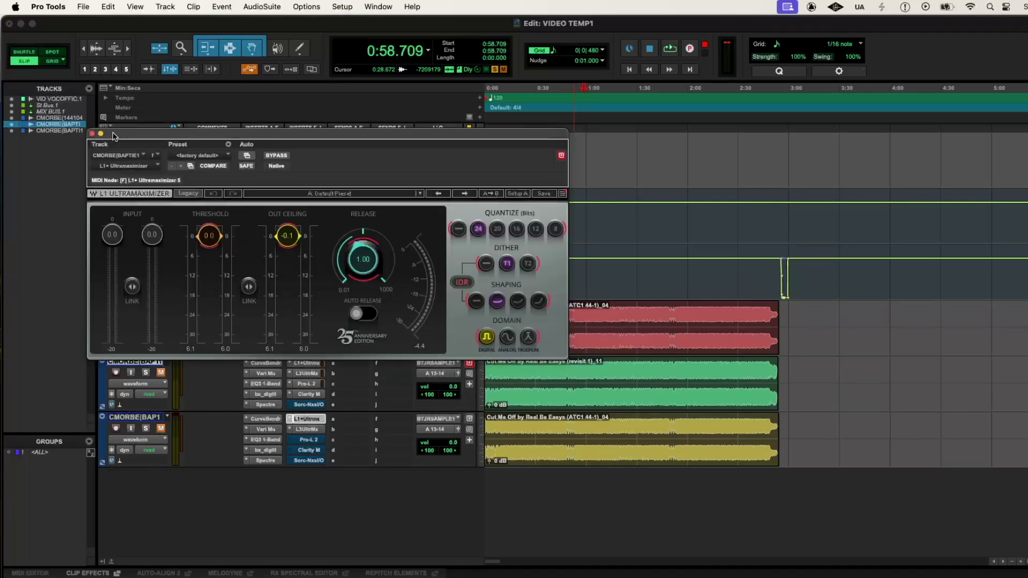
pyautogui.click(92, 133)
pyautogui.click(307, 429)
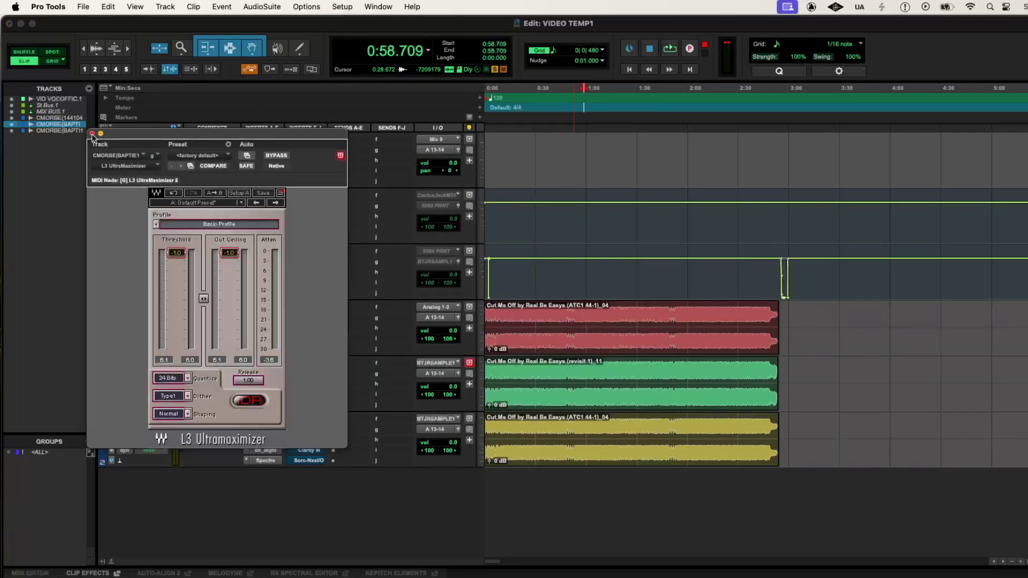
pyautogui.moveTo(127, 138); pyautogui.dragTo(79, 162)
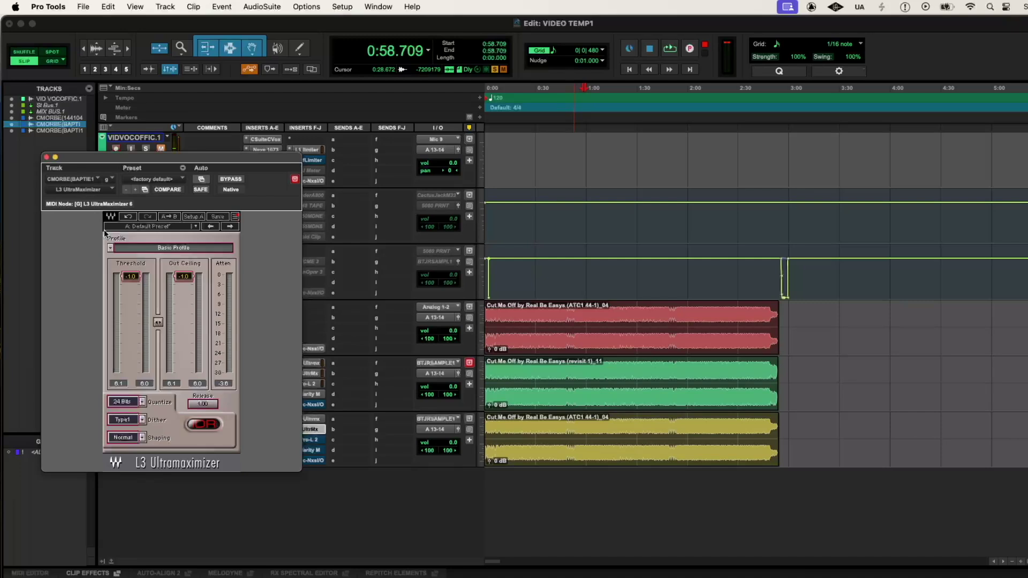
pyautogui.press('ctrl+alt+super+w')
pyautogui.press('ctrl+alt+super+w')
pyautogui.click(47, 159)
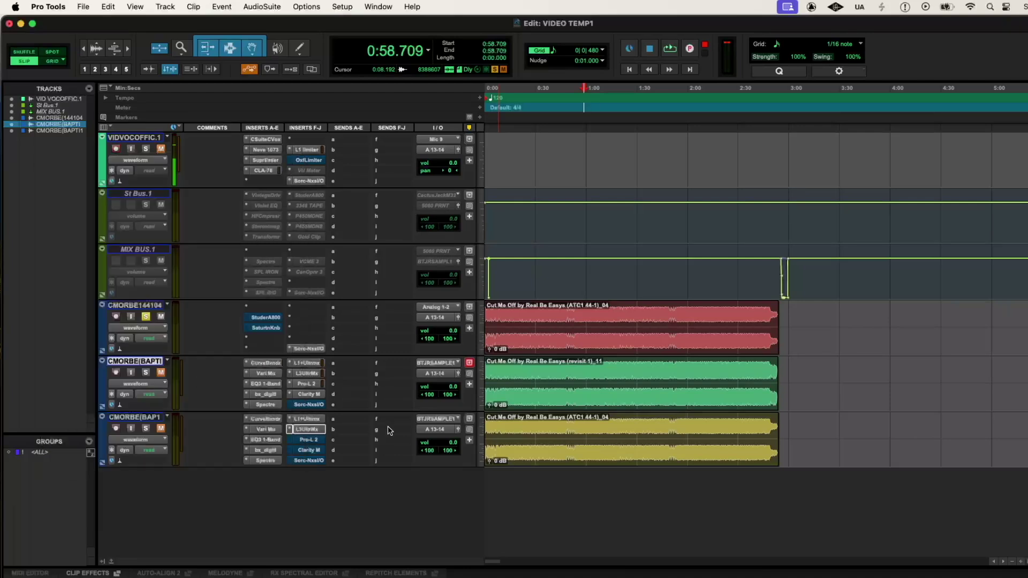
# Open FabFilter Pro-L 2 on the yellow CMORBE|BAP1 track and raise its gain to +8.1 dB.
pyautogui.click(308, 440)
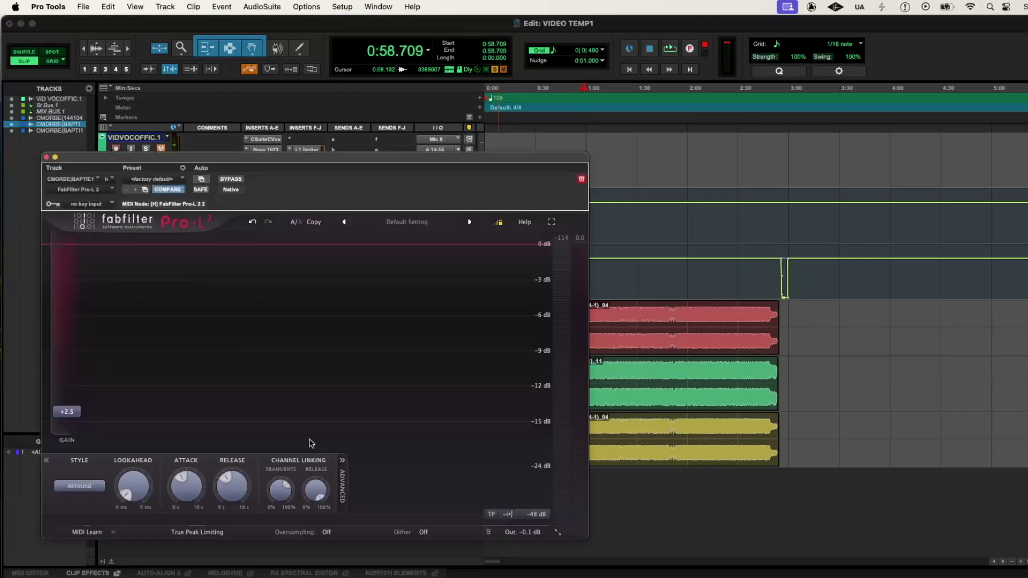
pyautogui.moveTo(244, 160); pyautogui.dragTo(212, 128)
pyautogui.moveTo(39, 380); pyautogui.dragTo(42, 345)
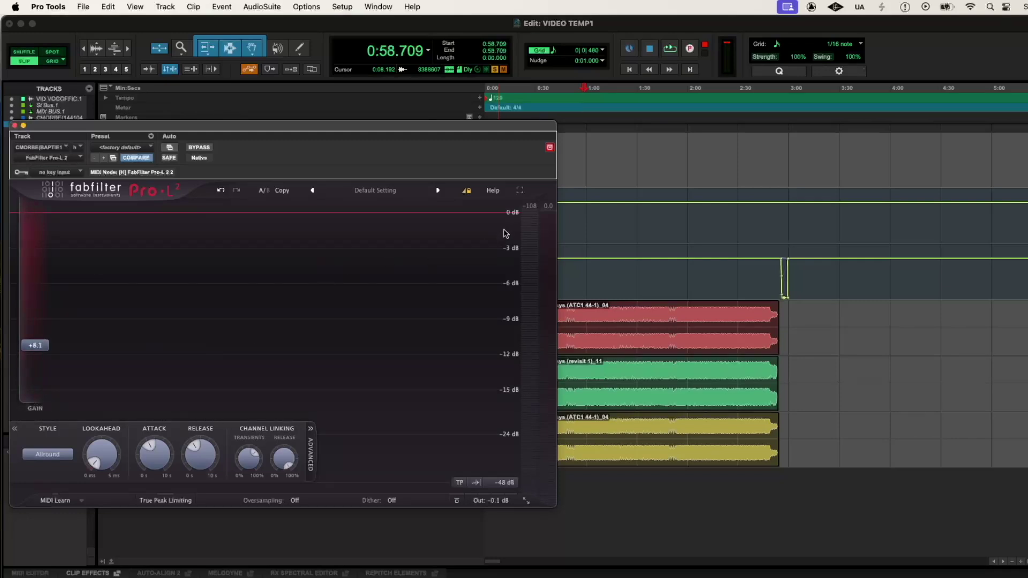